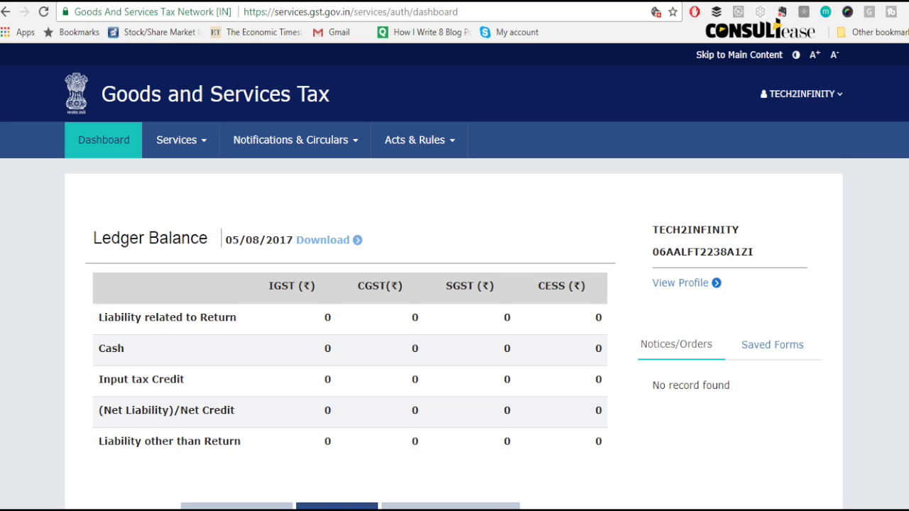
# Open the Returns Dashboard from the GST services
pyautogui.click(115, 136)
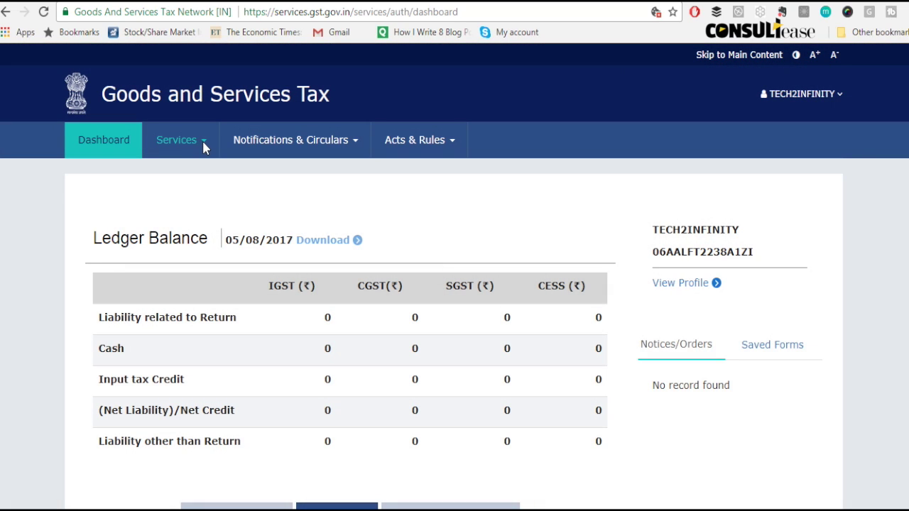
pyautogui.click(203, 145)
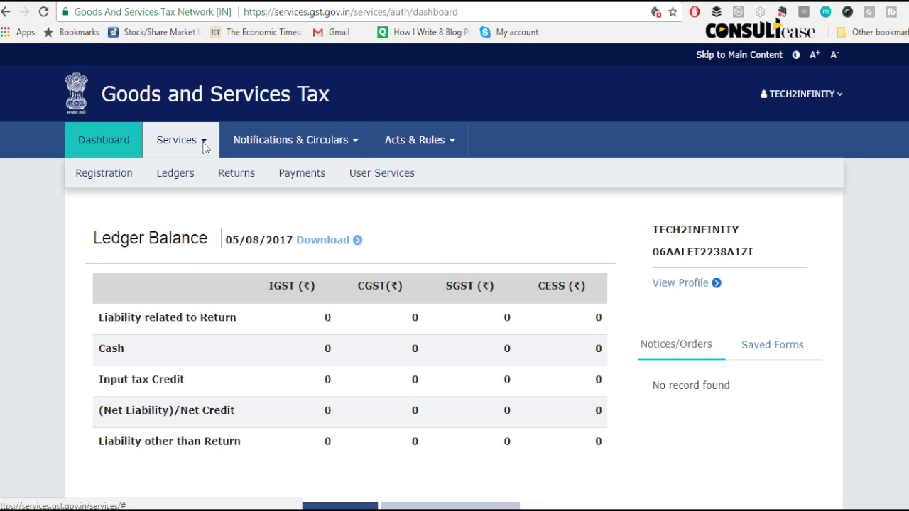
pyautogui.moveTo(267, 171)
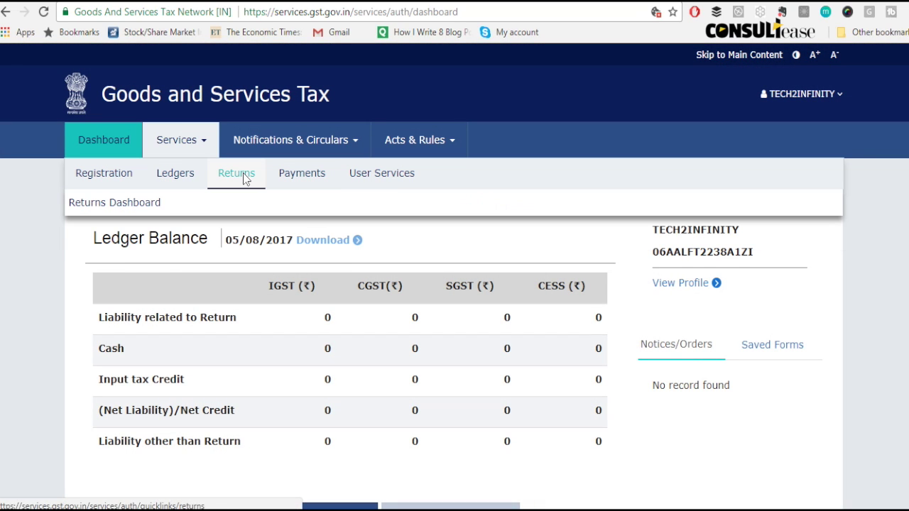
pyautogui.click(143, 206)
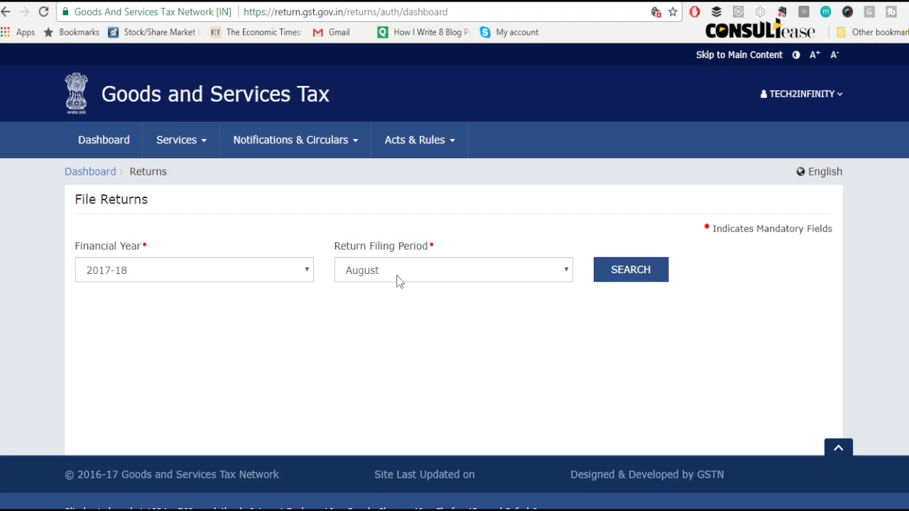
# Search the 2017-18 returns for the July filing period and open the monthly return GSTR3B for online preparation
pyautogui.click(439, 274)
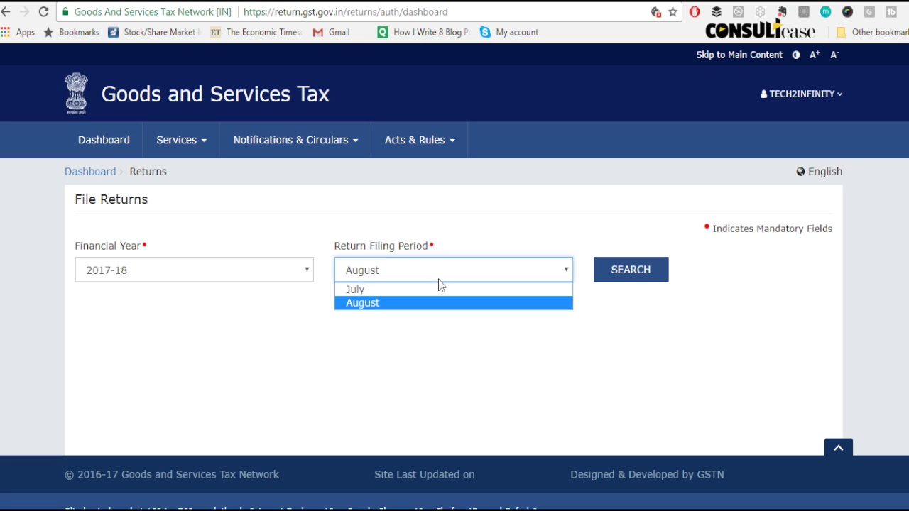
pyautogui.click(436, 293)
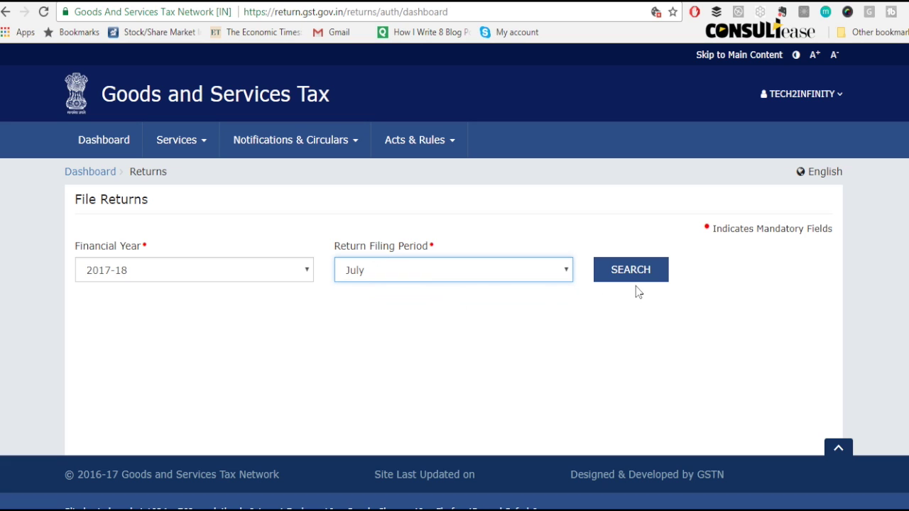
pyautogui.click(637, 282)
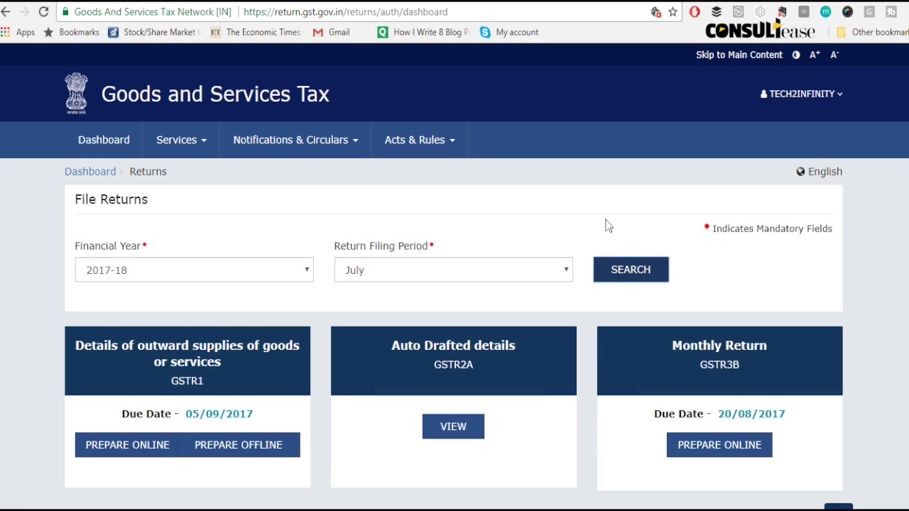
pyautogui.scroll(-1, 587, 187)
pyautogui.scroll(-1, 587, 186)
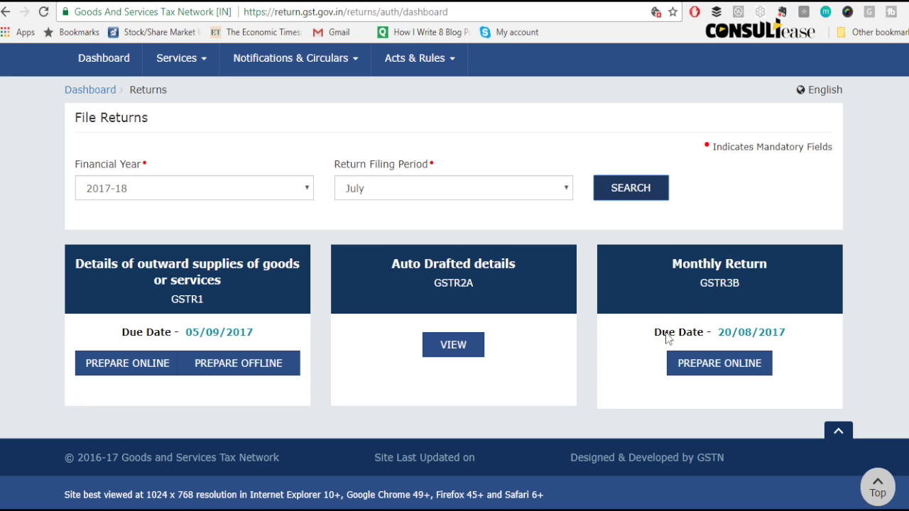
pyautogui.click(703, 368)
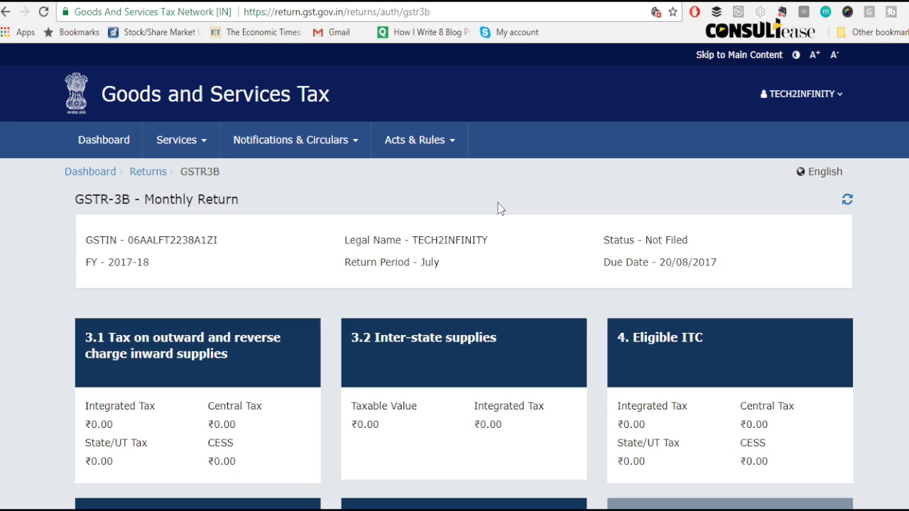
# In section 3.1, enter a total taxable value of ₹1,00,000 for outward taxable supplies in row (a) and confirm the section
pyautogui.scroll(-3, 497, 208)
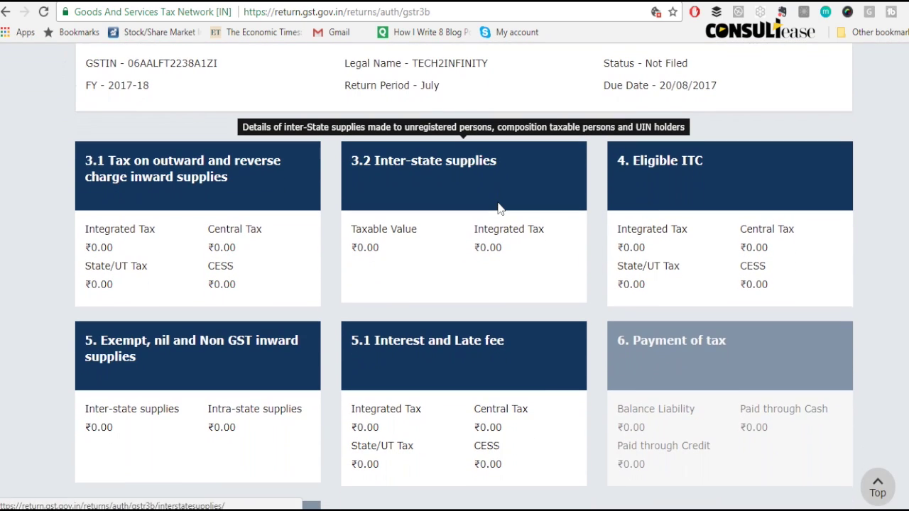
pyautogui.scroll(-1, 497, 208)
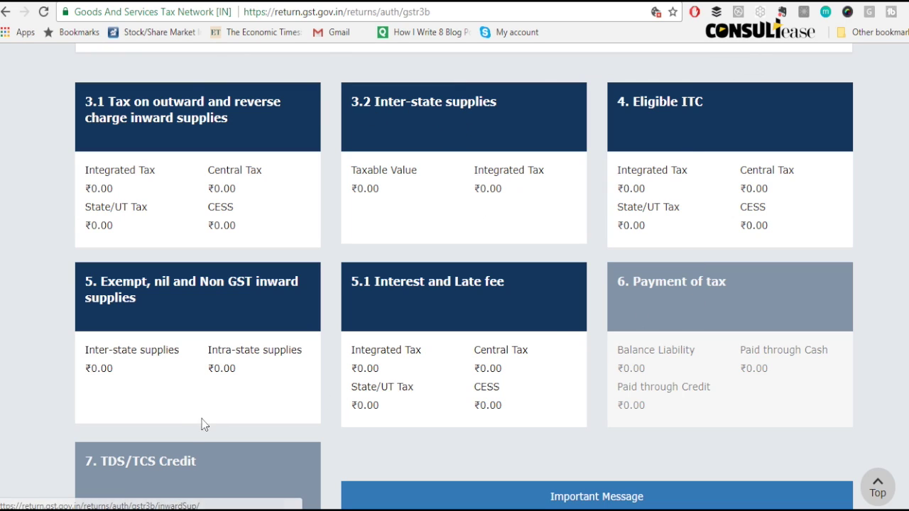
pyautogui.click(182, 115)
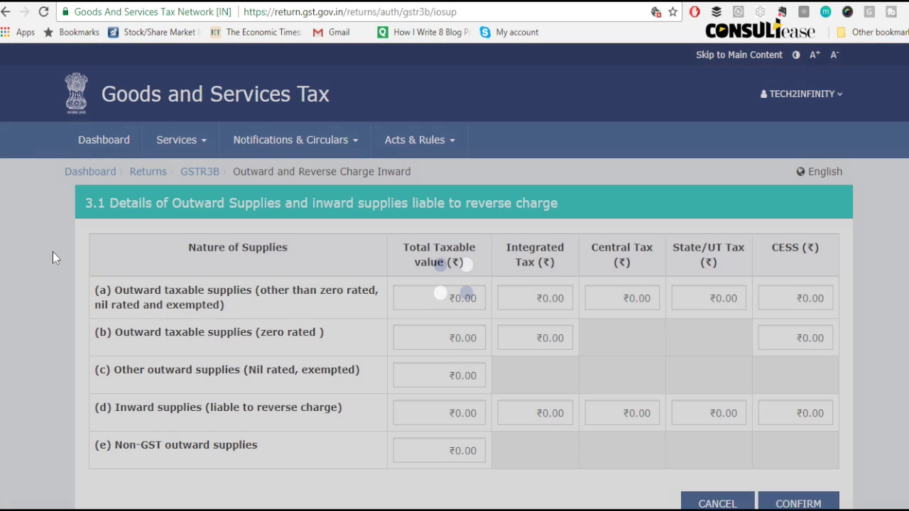
pyautogui.scroll(-3, 53, 257)
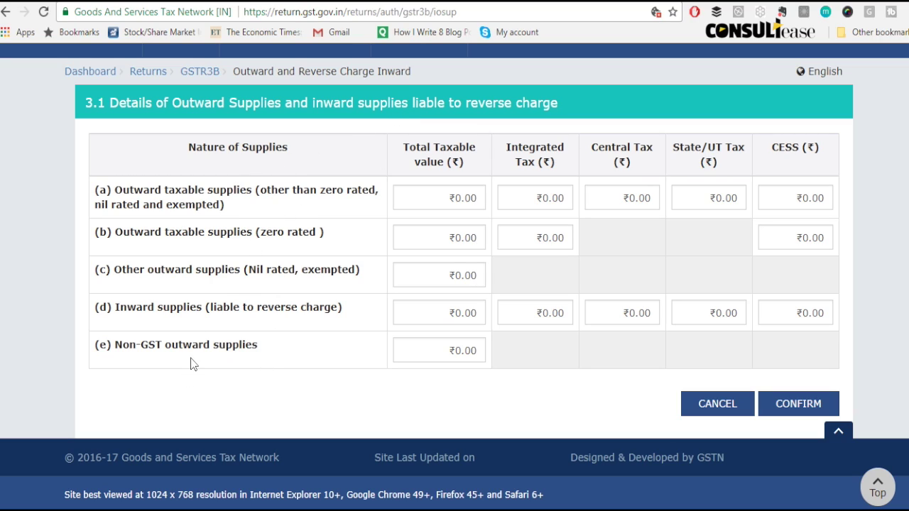
pyautogui.click(431, 205)
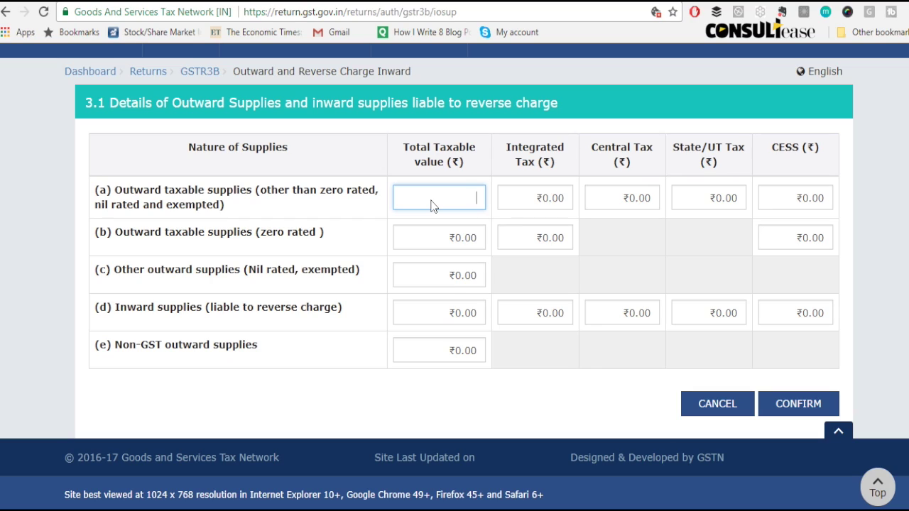
pyautogui.write('100000')
pyautogui.click(508, 237)
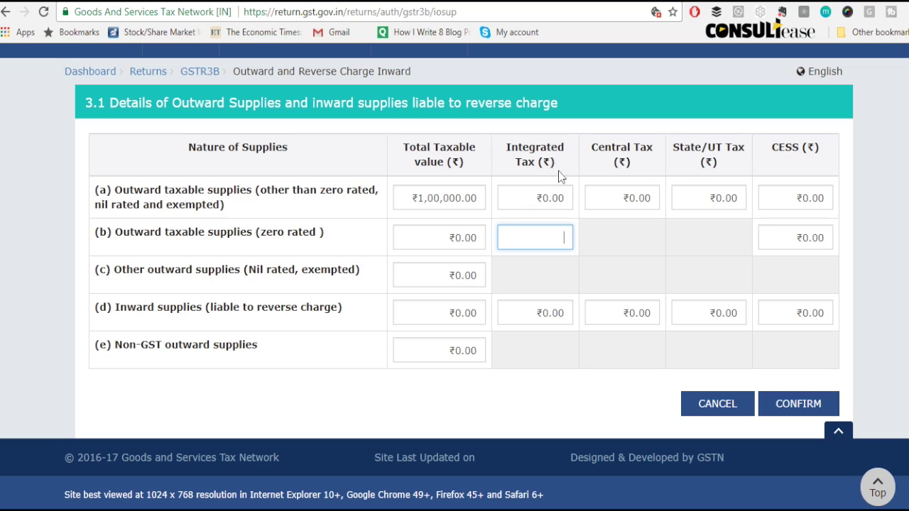
pyautogui.click(519, 209)
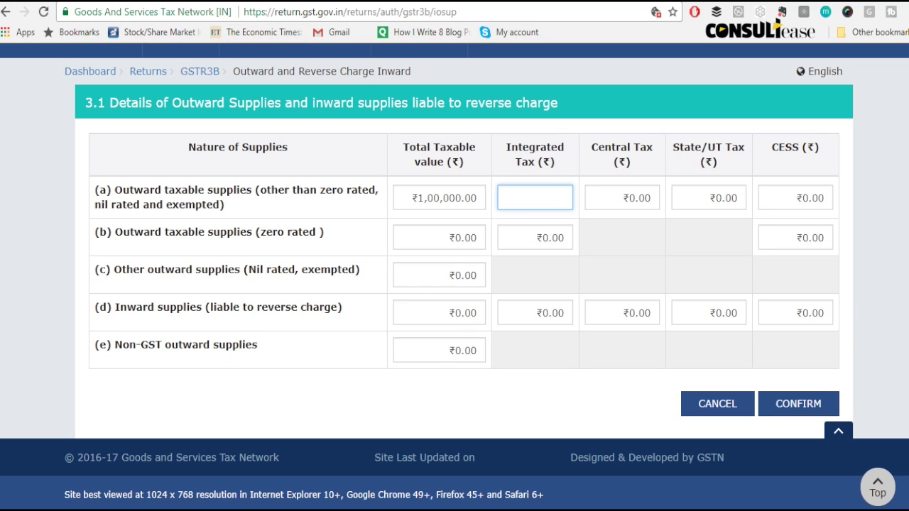
pyautogui.click(773, 395)
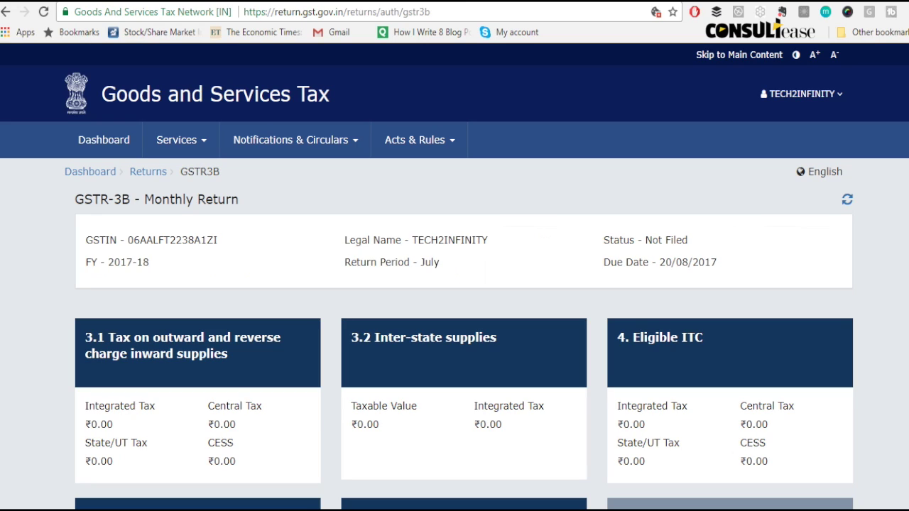
# Try entering section 3.2 supplies to unregistered persons with place of supply 20 - Jharkhand and taxable value ₹20,000, returning to the GSTR-3B overview
pyautogui.click(395, 349)
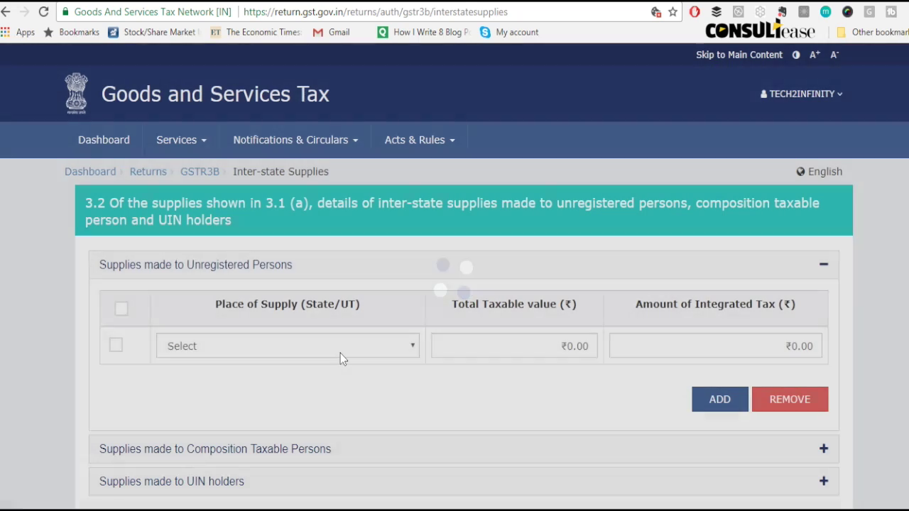
pyautogui.click(340, 353)
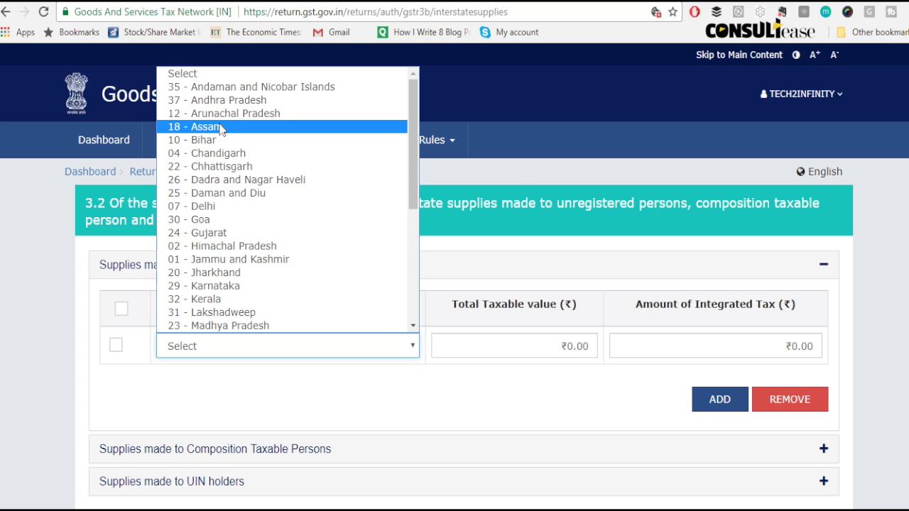
pyautogui.click(243, 272)
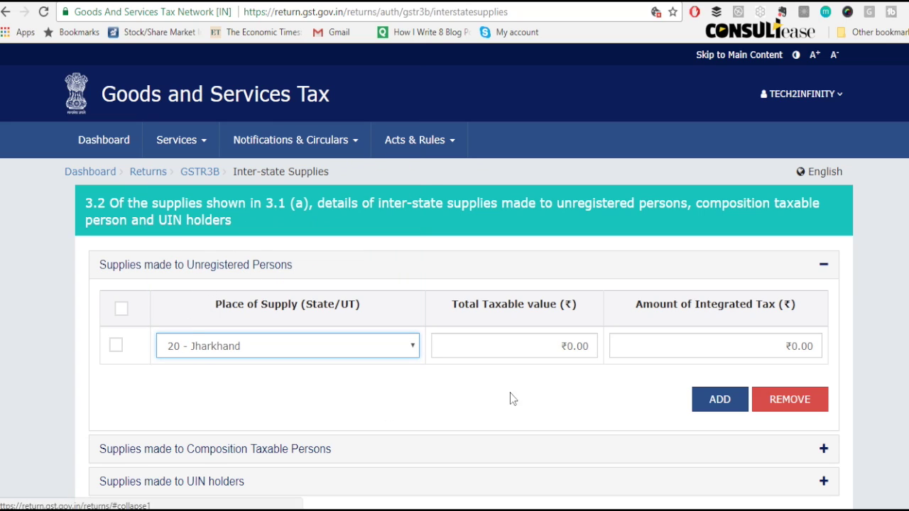
pyautogui.click(545, 345)
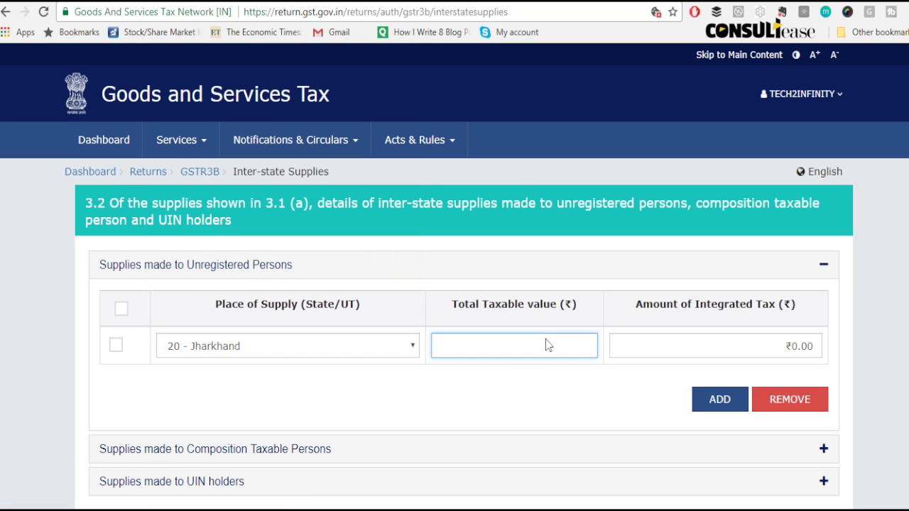
pyautogui.write('20,000')
pyautogui.click(571, 347)
pyautogui.click(592, 392)
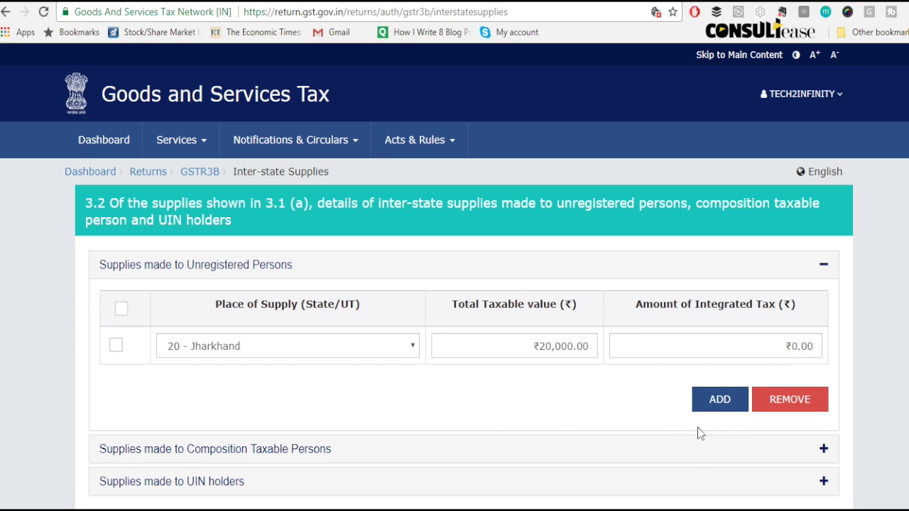
pyautogui.click(712, 410)
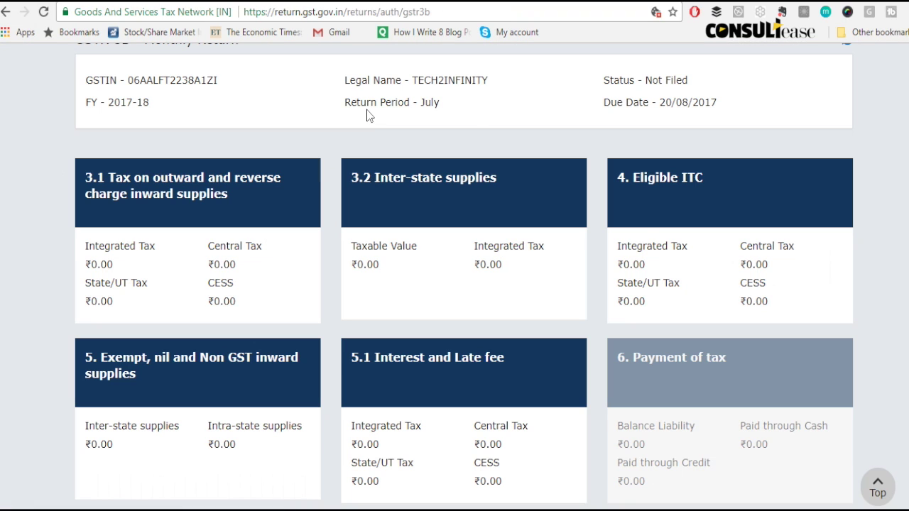
# Examine the available, reversed and ineligible credit fields in section 4, Eligible ITC, and cancel out of the section
pyautogui.click(659, 180)
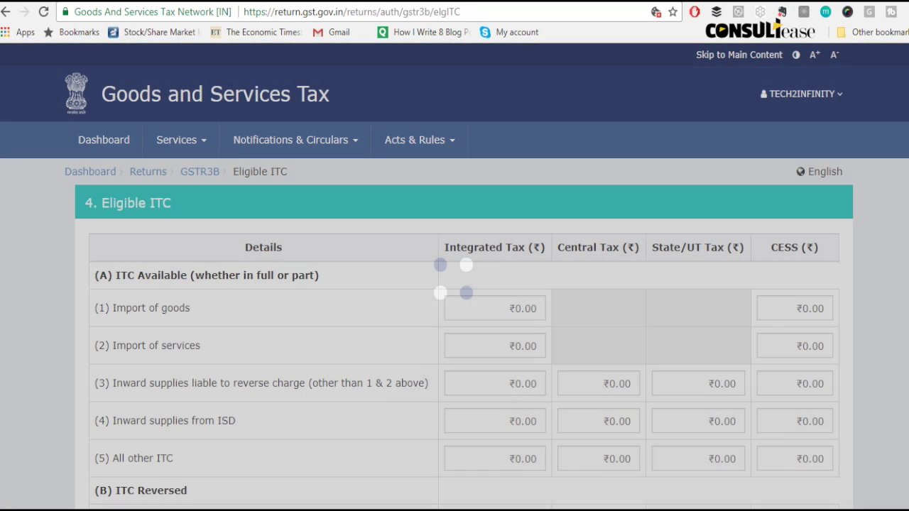
pyautogui.scroll(-2, 455, 284)
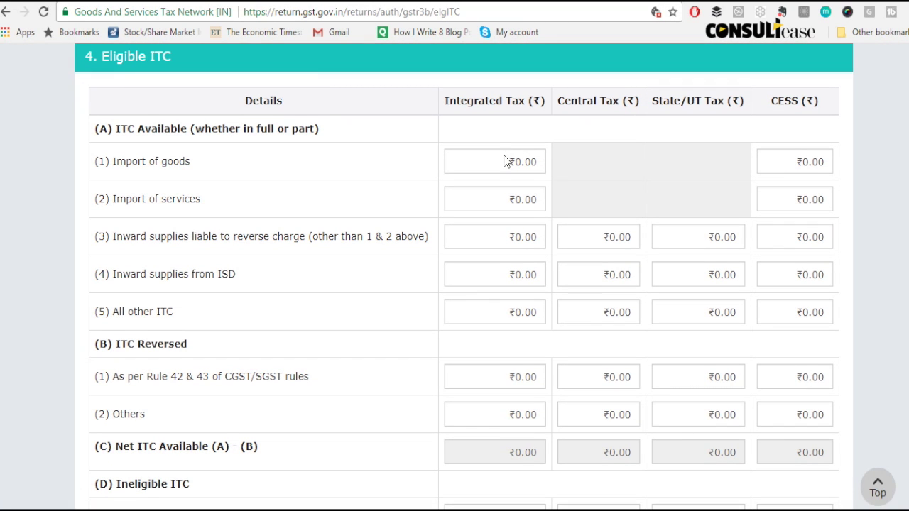
pyautogui.click(505, 159)
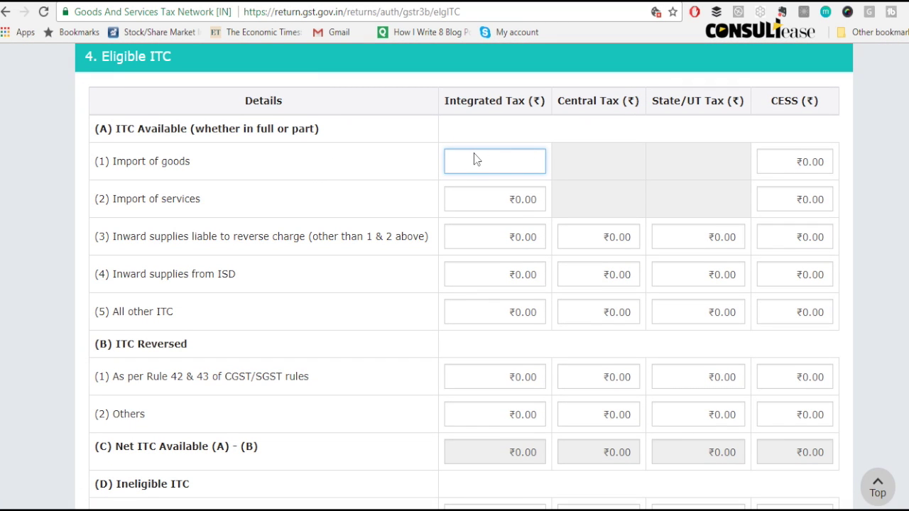
pyautogui.click(499, 196)
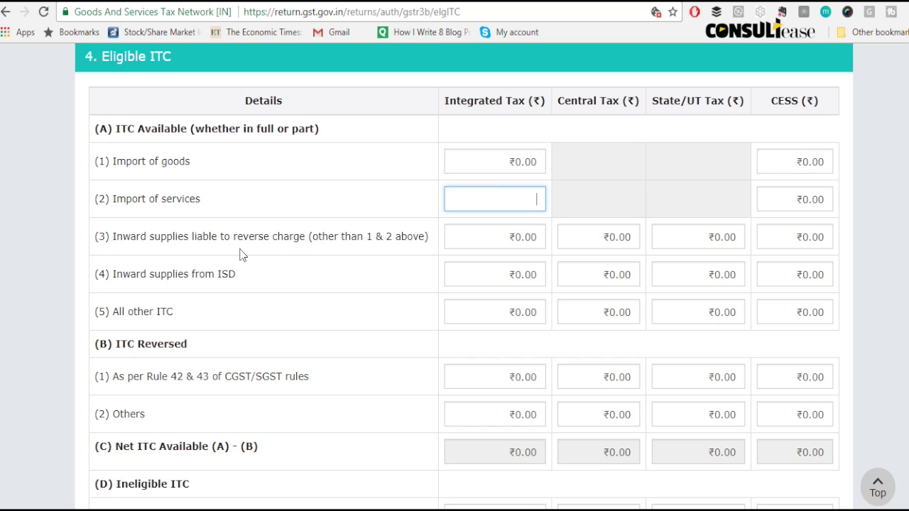
pyautogui.click(490, 248)
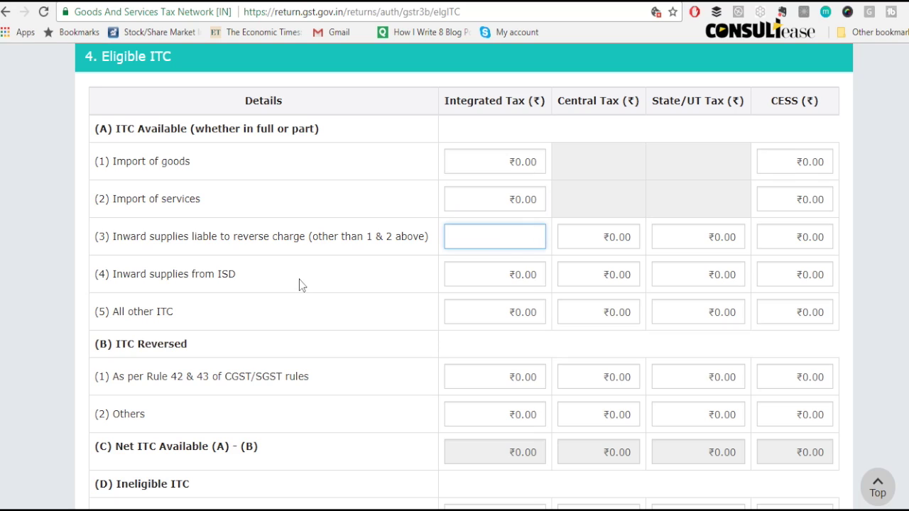
pyautogui.click(485, 284)
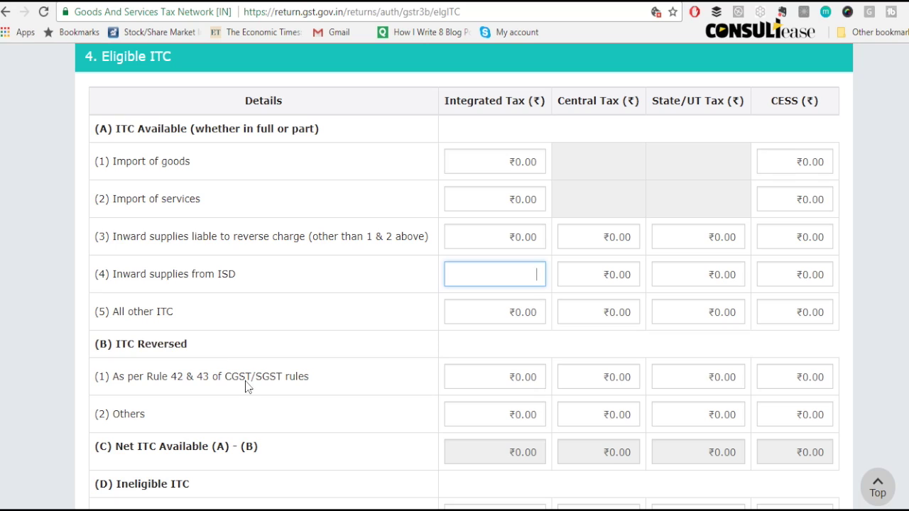
pyautogui.click(521, 384)
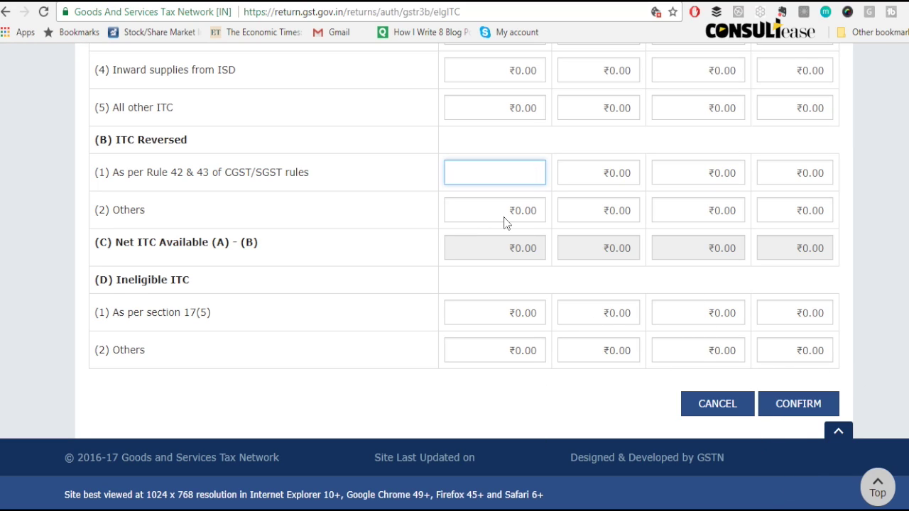
pyautogui.click(416, 194)
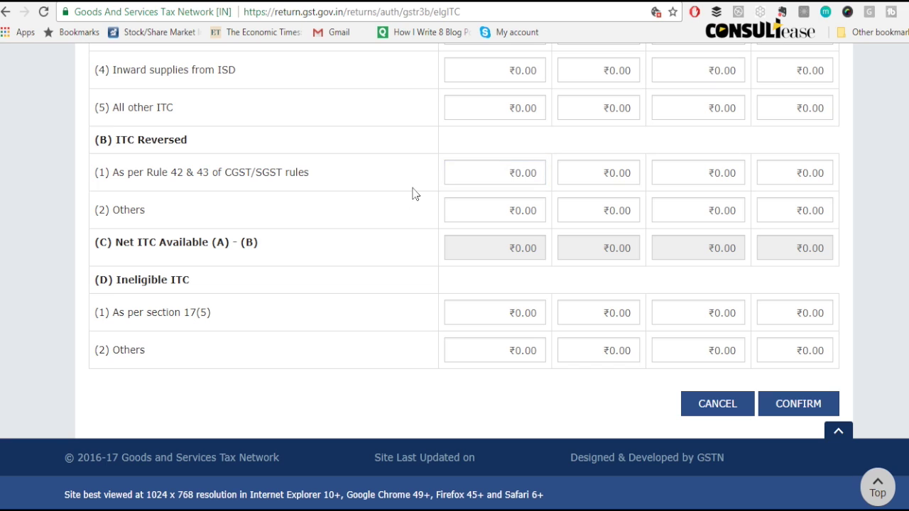
pyautogui.click(716, 404)
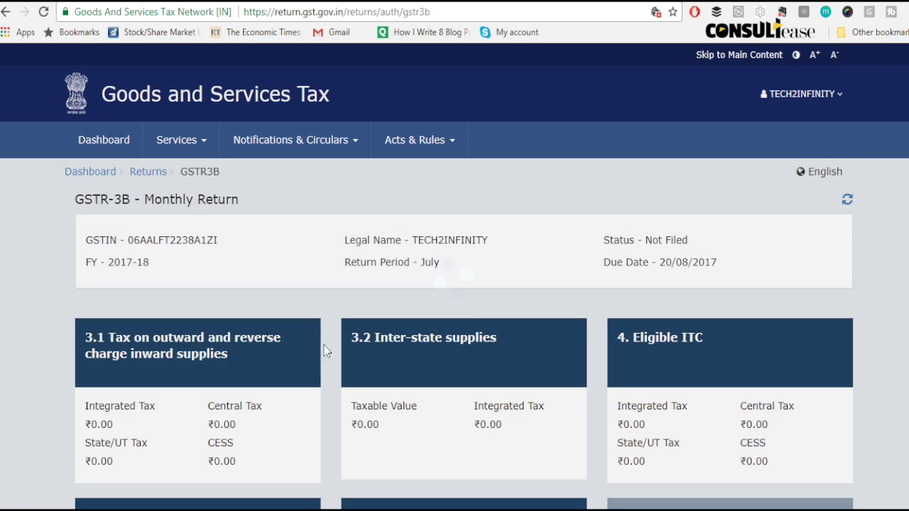
# View section 5 on exempt, nil-rated and non-GST inward supplies and cancel out of it
pyautogui.scroll(-6, 896, 338)
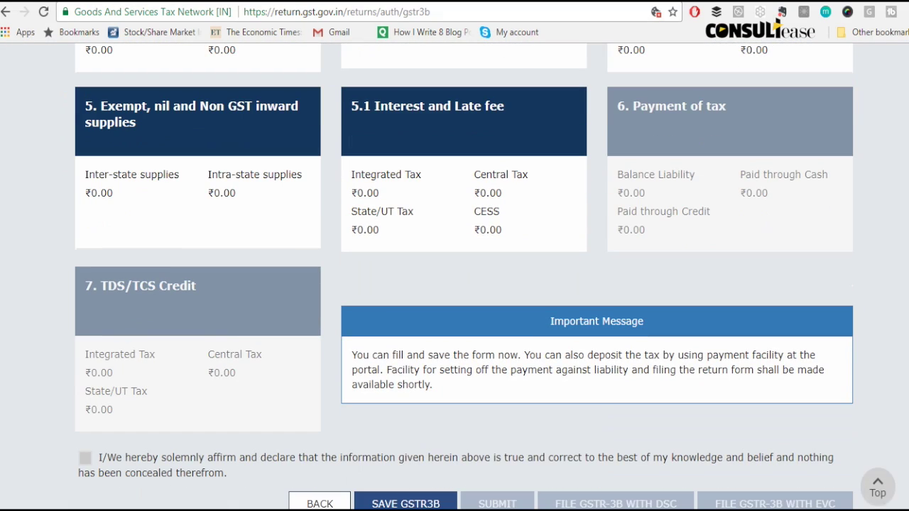
pyautogui.click(179, 117)
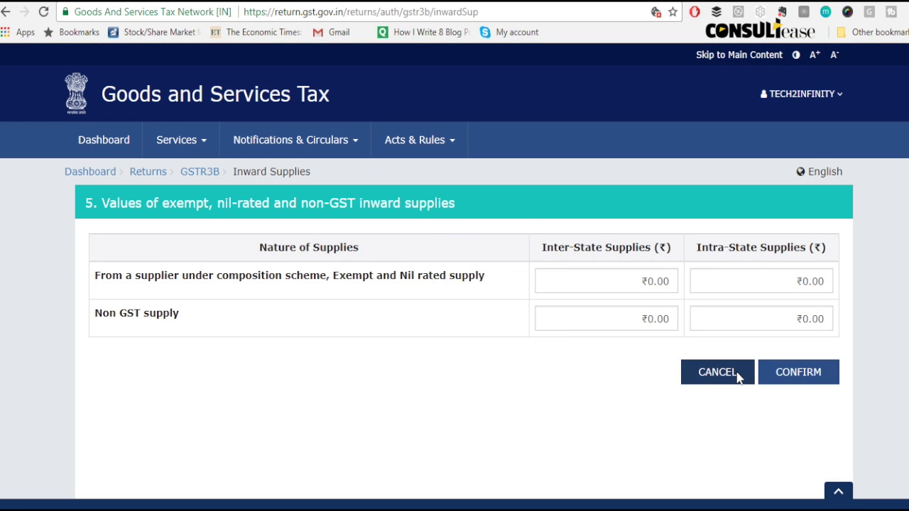
pyautogui.click(743, 374)
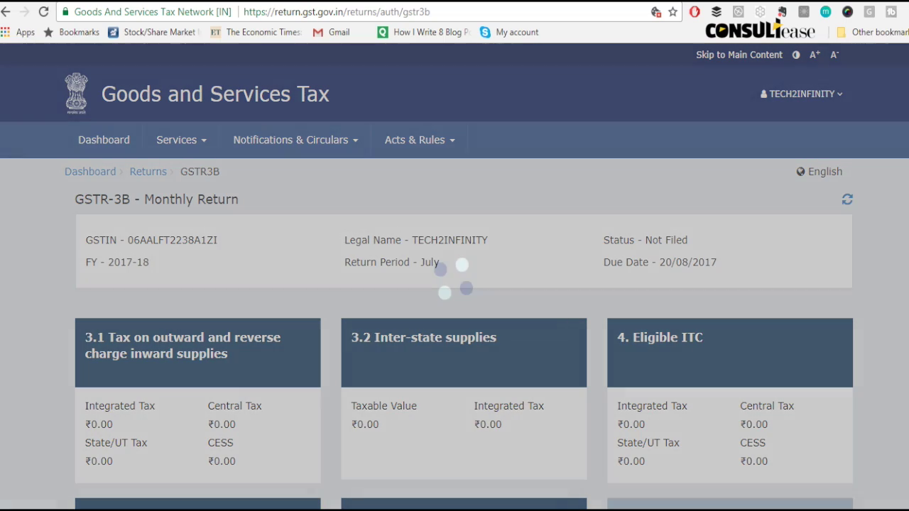
# View the interest and late fee fields in section 5.1, Interest and Late fee, and cancel out of the section
pyautogui.scroll(-3, 721, 260)
pyautogui.scroll(-2, 590, 229)
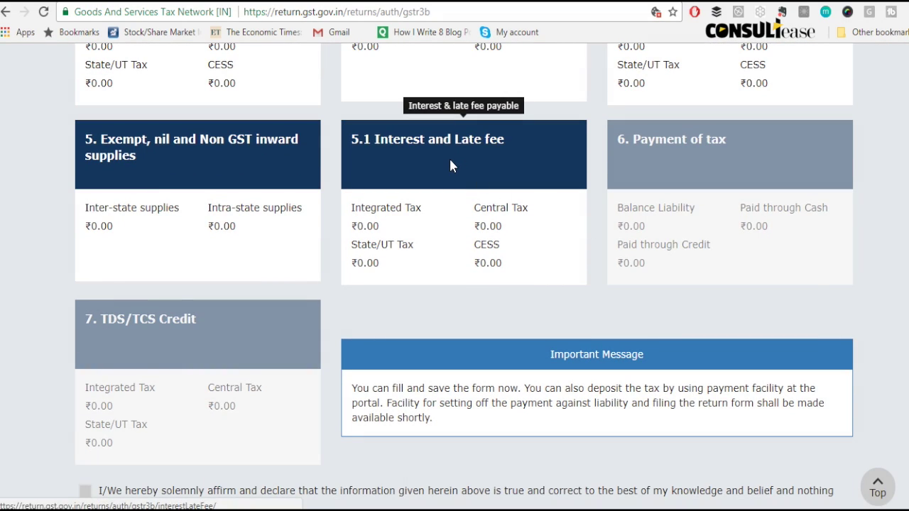
pyautogui.click(424, 168)
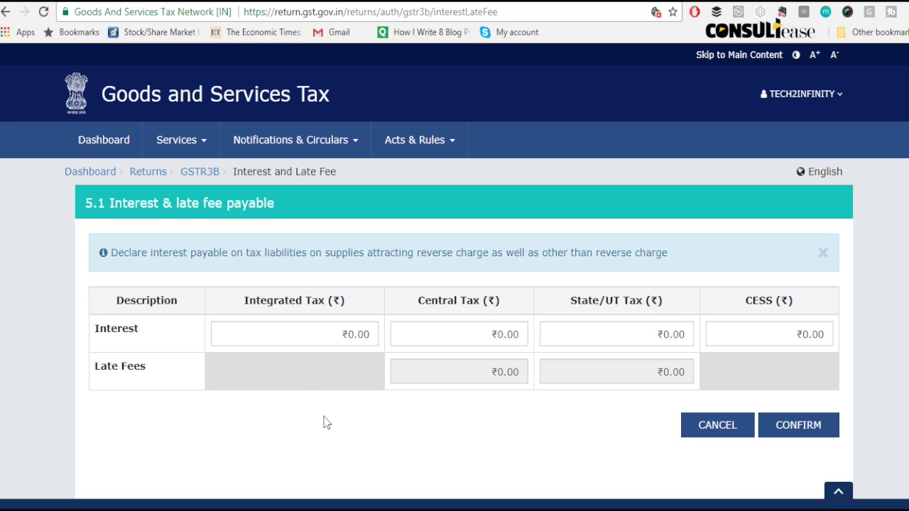
pyautogui.click(694, 428)
# Examine the payment of tax and TDS/TCS credit sections, the important message, the declaration and the save and filing options on the GSTR-3B overview
pyautogui.scroll(-5, 907, 262)
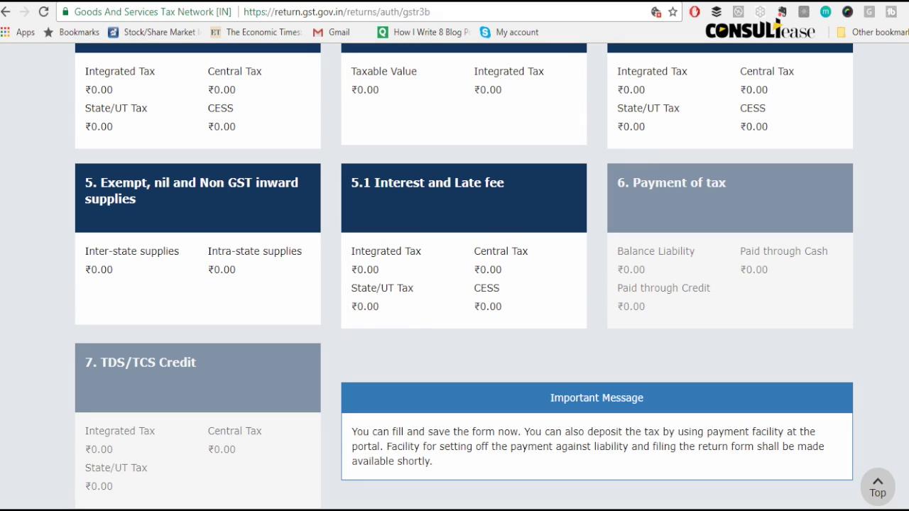
pyautogui.scroll(-2, 524, 384)
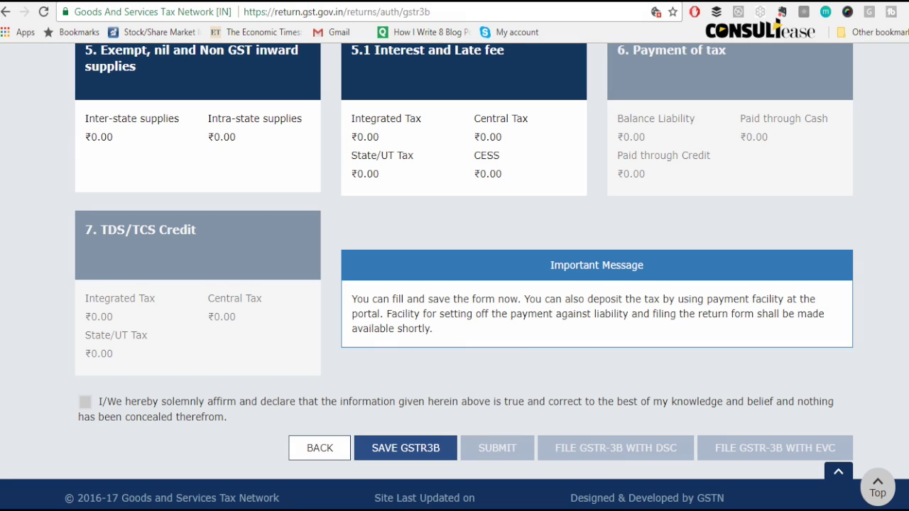
pyautogui.scroll(-1, 585, 367)
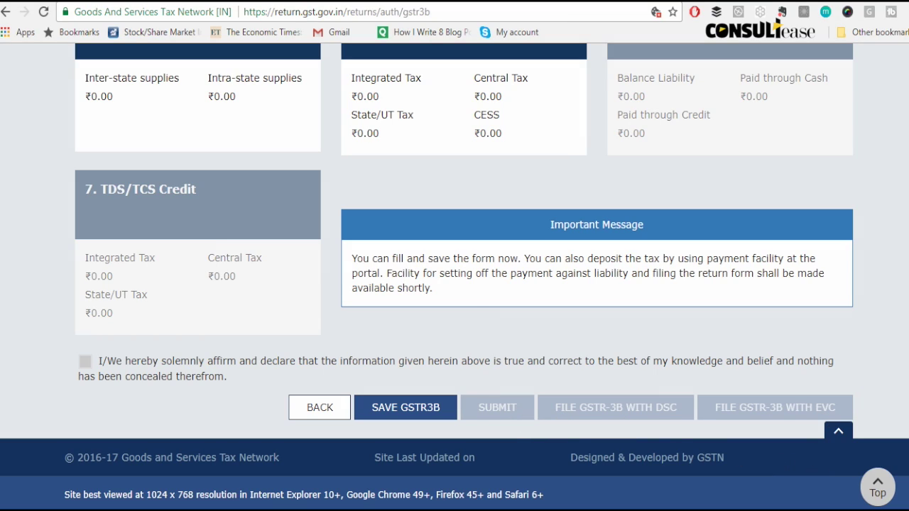
pyautogui.moveTo(908, 369); pyautogui.dragTo(908, 128)
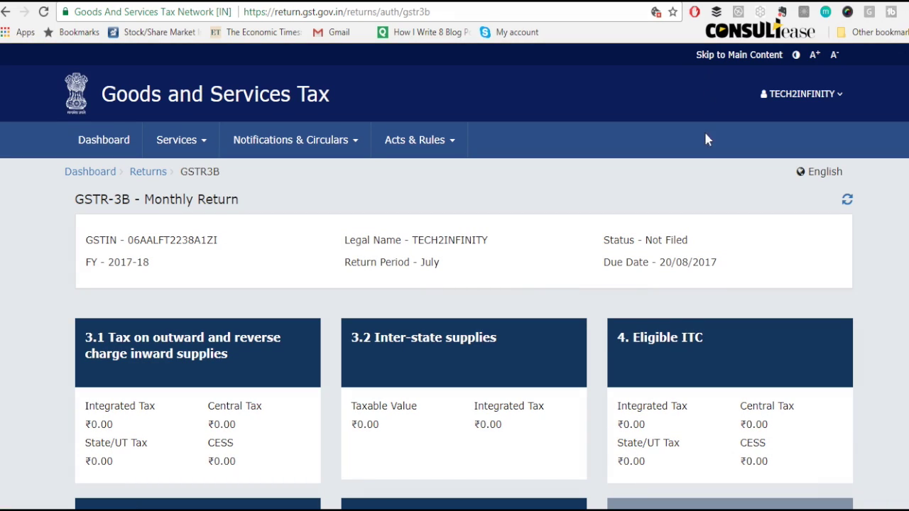